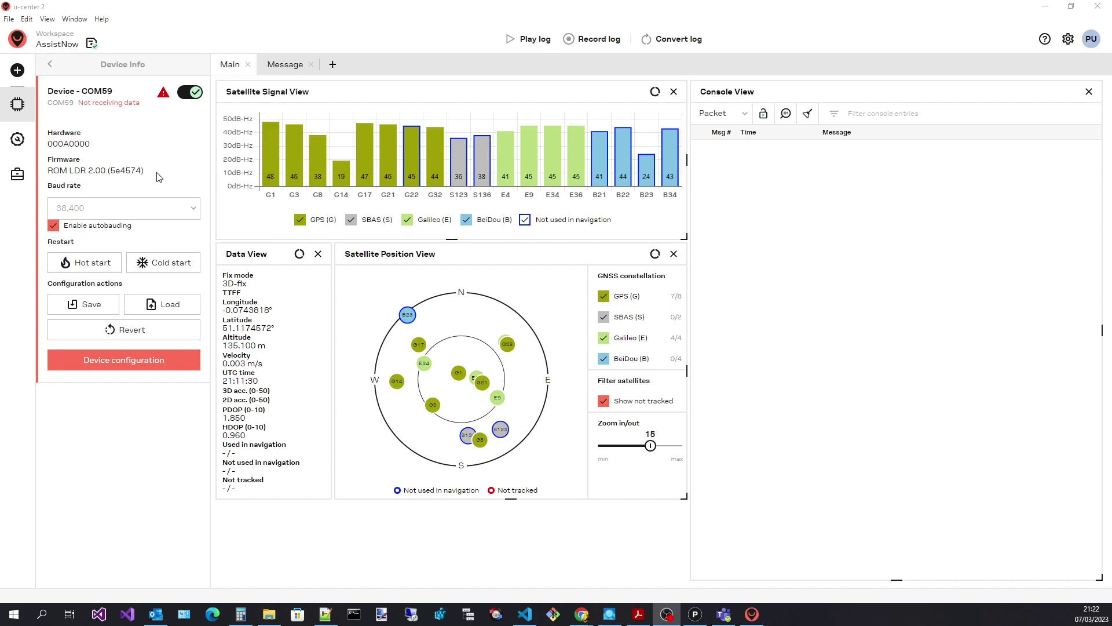
- Open the Firmware update dialog and highlight the generation 10 and ROM LDR 2.00 (5e4574) lines
{"action": "left_click_drag", "start_coordinate": [144, 171], "coordinate": [49, 170]}
{"action": "left_click", "coordinate": [18, 139]}
{"action": "left_click", "coordinate": [100, 246]}
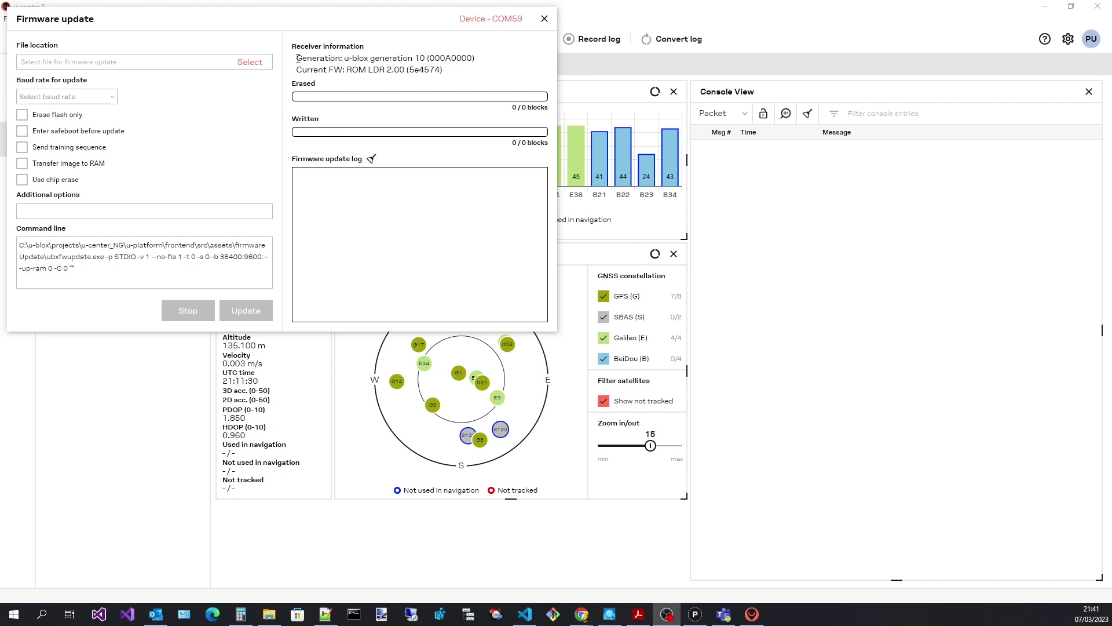
{"action": "left_click_drag", "start_coordinate": [296, 58], "coordinate": [497, 60]}
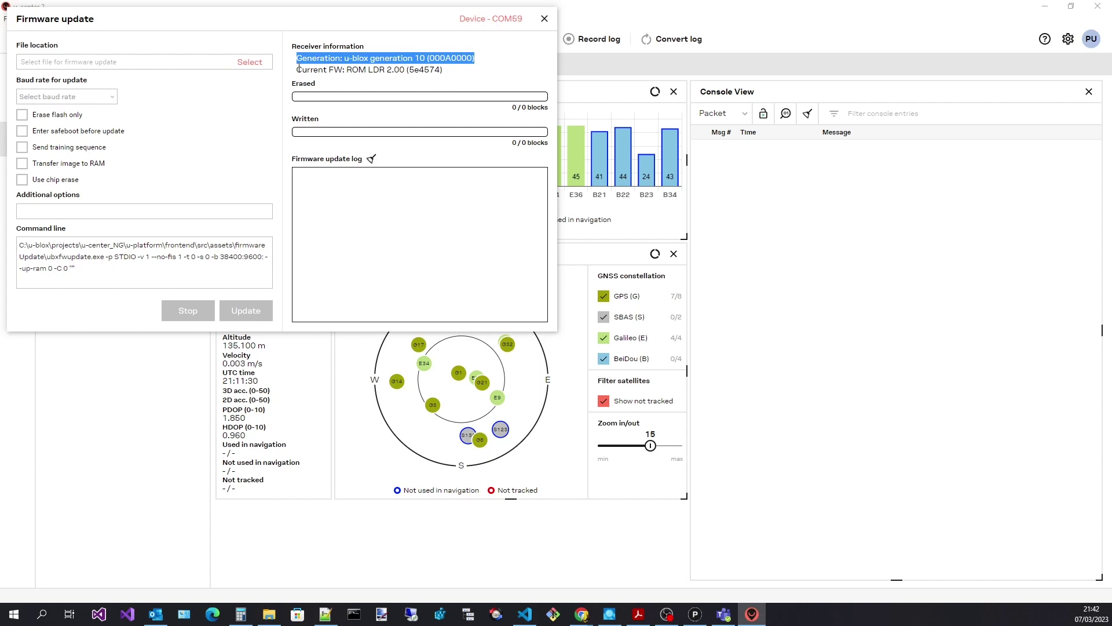
{"action": "left_click_drag", "start_coordinate": [297, 69], "coordinate": [458, 79]}
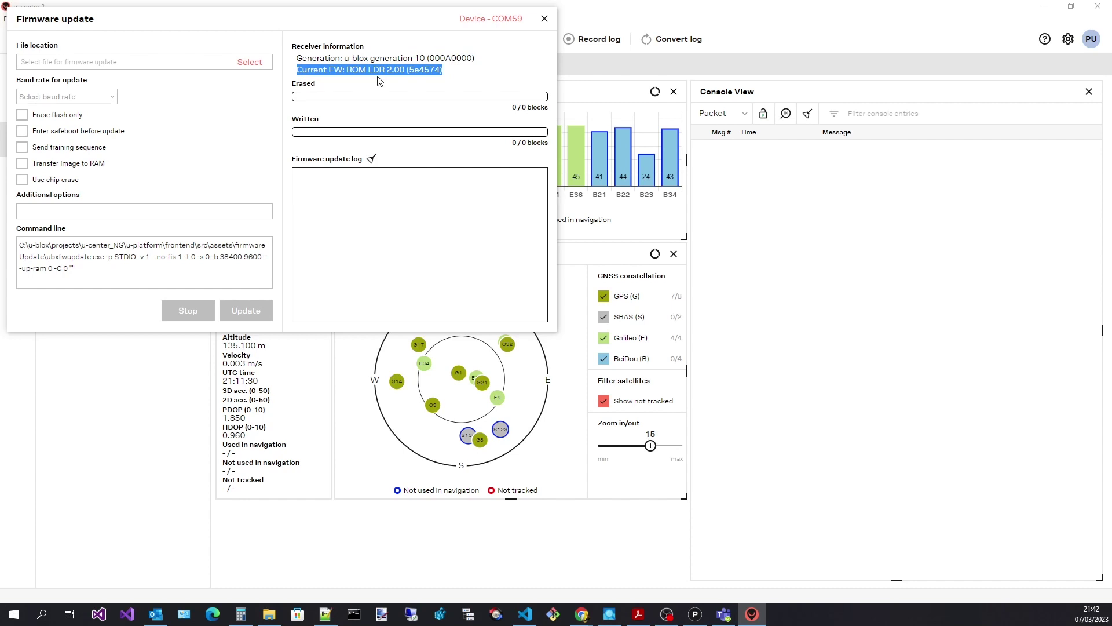
- Select TIM301_final.bin from Downloads as the firmware file
{"action": "left_click", "coordinate": [250, 62]}
{"action": "left_click", "coordinate": [232, 116]}
{"action": "left_click", "coordinate": [417, 369]}
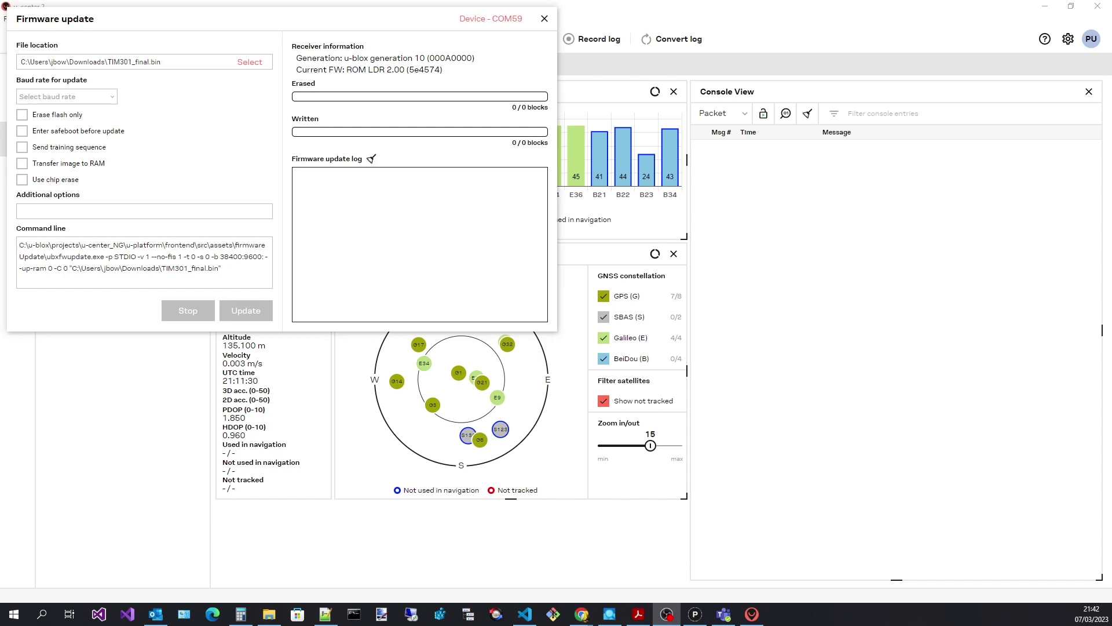
- Set the update baud rate to 921,600
{"action": "left_click", "coordinate": [106, 96]}
{"action": "scroll", "coordinate": [101, 224], "scroll_direction": "down", "scroll_amount": 3}
{"action": "scroll", "coordinate": [102, 225], "scroll_direction": "down", "scroll_amount": 2}
{"action": "left_click", "coordinate": [76, 235]}
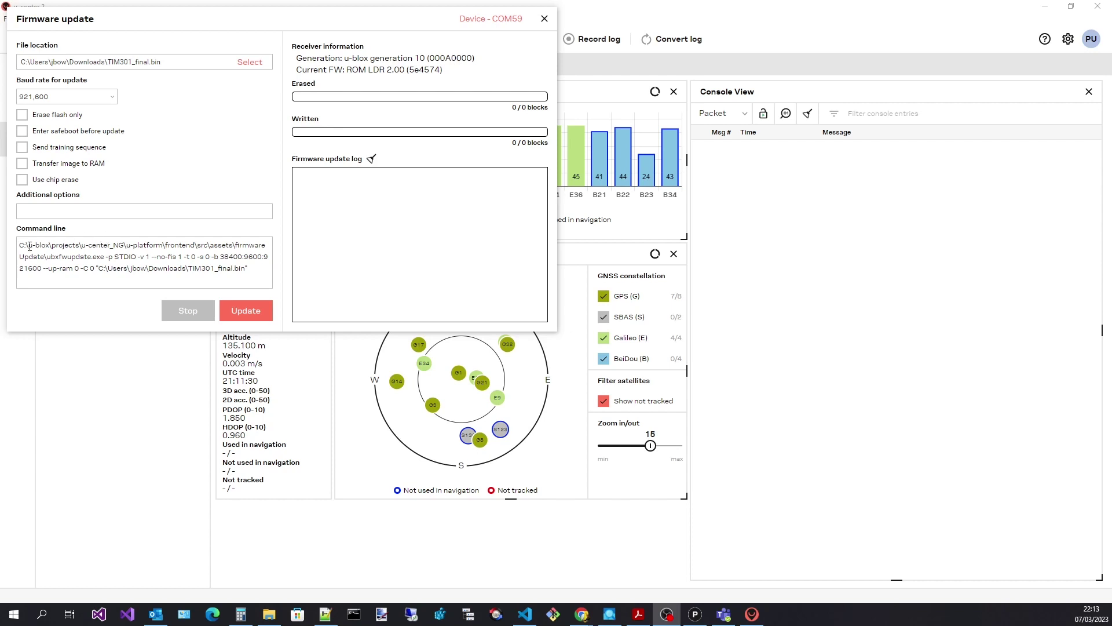
{"action": "left_click_drag", "start_coordinate": [22, 246], "coordinate": [263, 277]}
{"action": "left_click", "coordinate": [120, 313]}
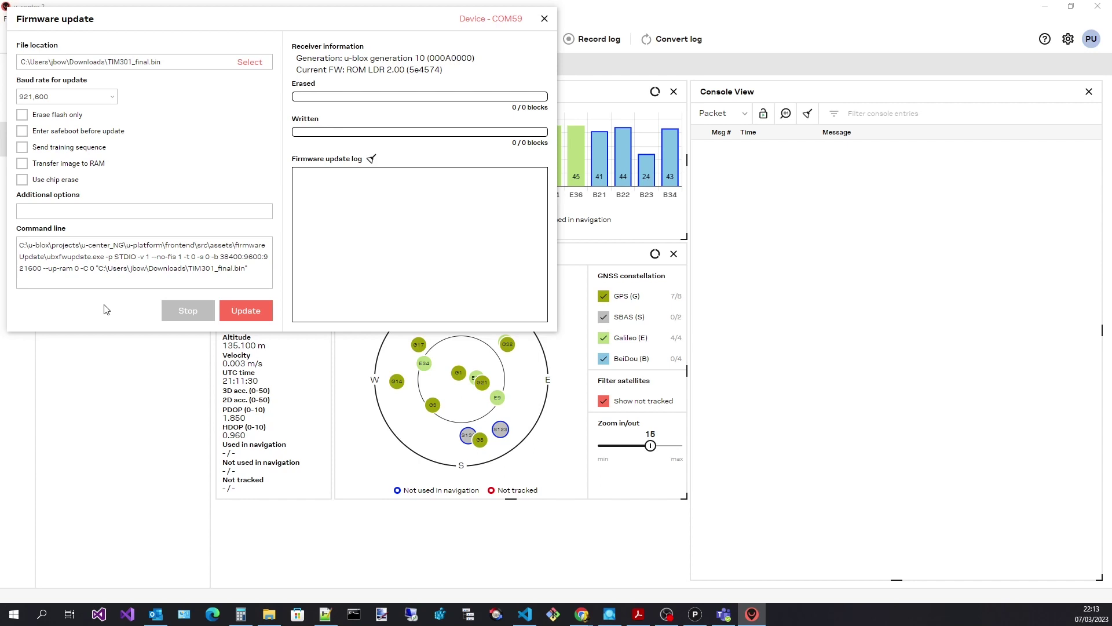
{"action": "left_click", "coordinate": [22, 180]}
{"action": "left_click", "coordinate": [22, 181]}
{"action": "left_click", "coordinate": [22, 164]}
{"action": "left_click", "coordinate": [22, 147]}
{"action": "left_click", "coordinate": [21, 131]}
{"action": "left_click", "coordinate": [22, 116]}
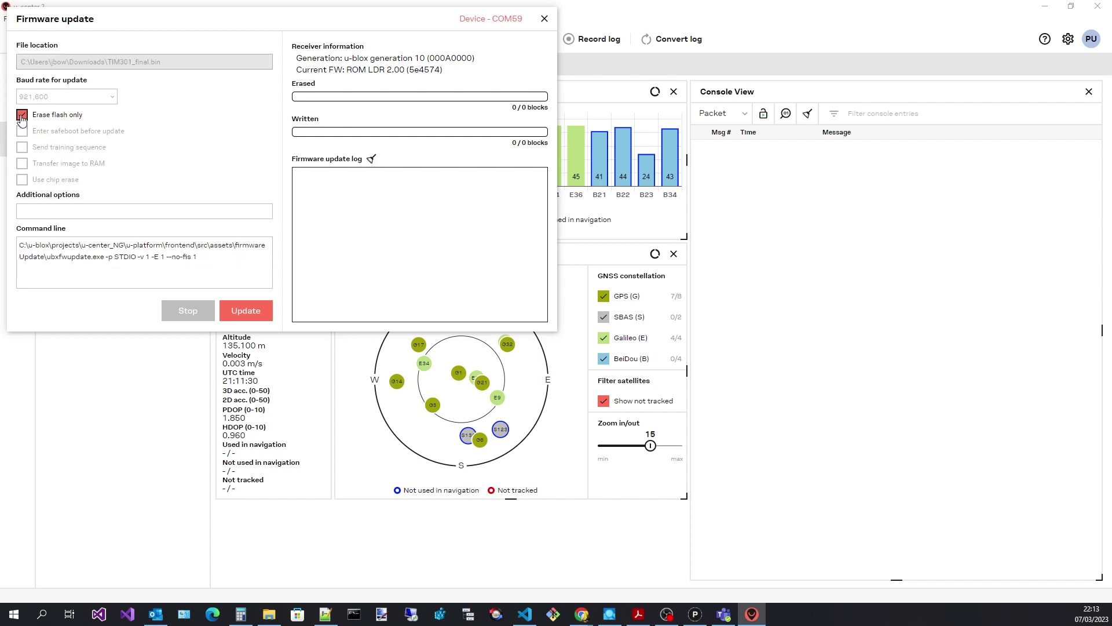
{"action": "left_click", "coordinate": [22, 116]}
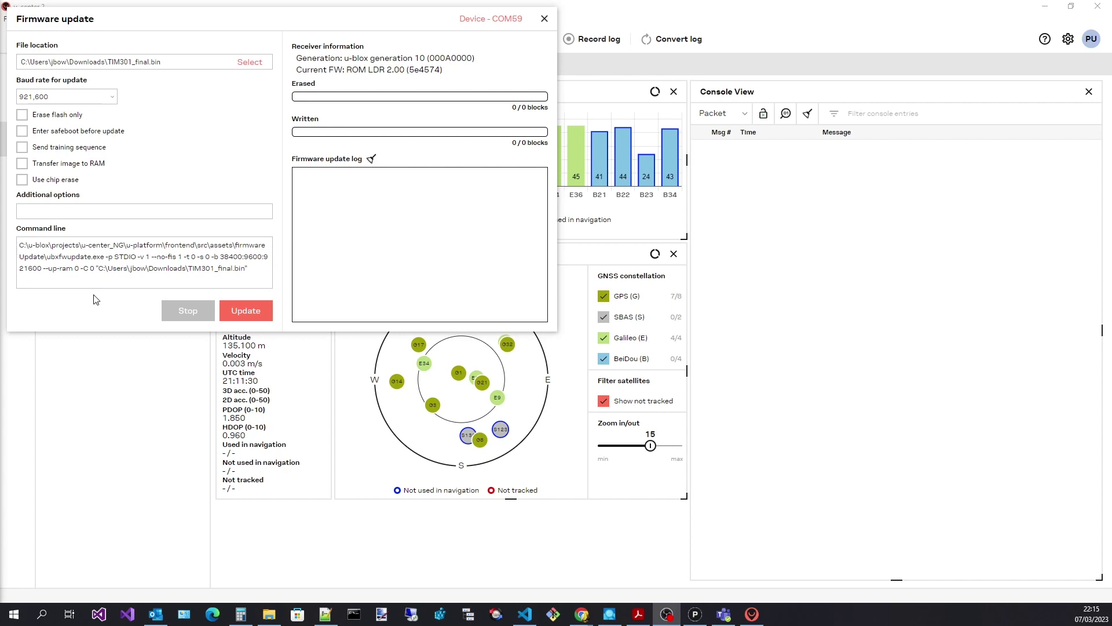
{"action": "left_click", "coordinate": [39, 212]}
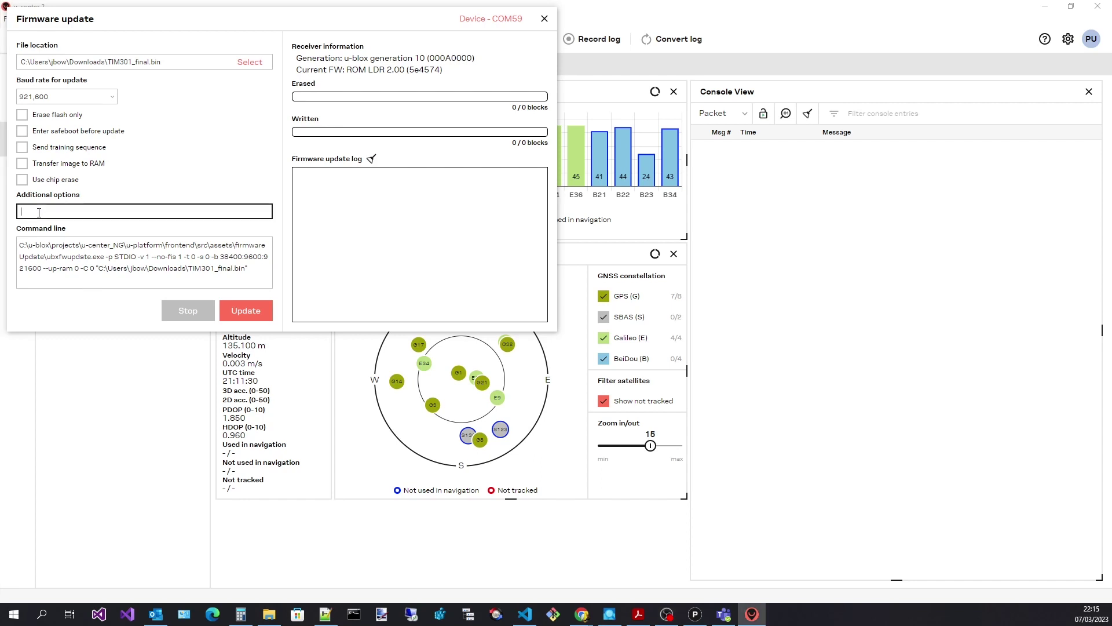
{"action": "type", "text": "xxx"}
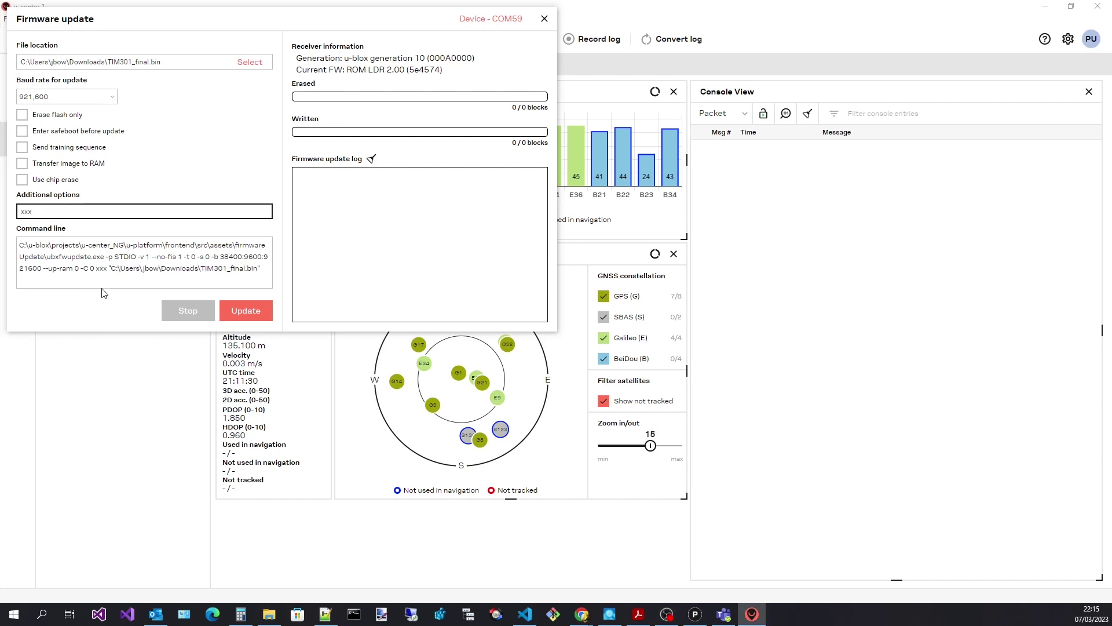
{"action": "double_click", "coordinate": [99, 268]}
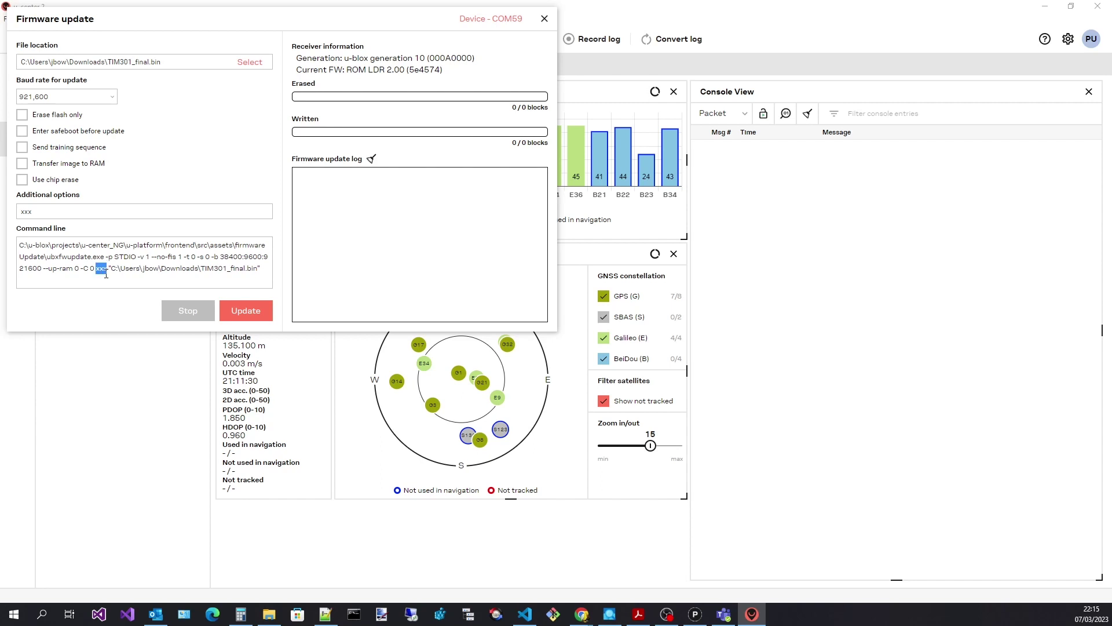
{"action": "left_click", "coordinate": [56, 212]}
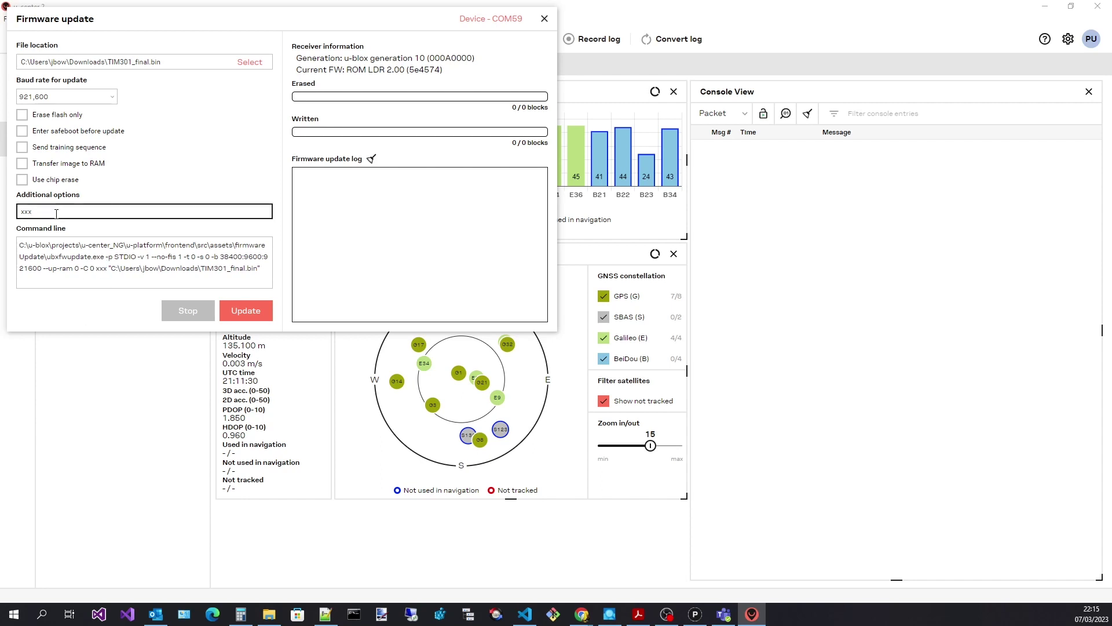
{"action": "key", "text": "BackSpace"}
{"action": "key", "text": "BackSpace"}
{"action": "key", "text": "BackSpace"}
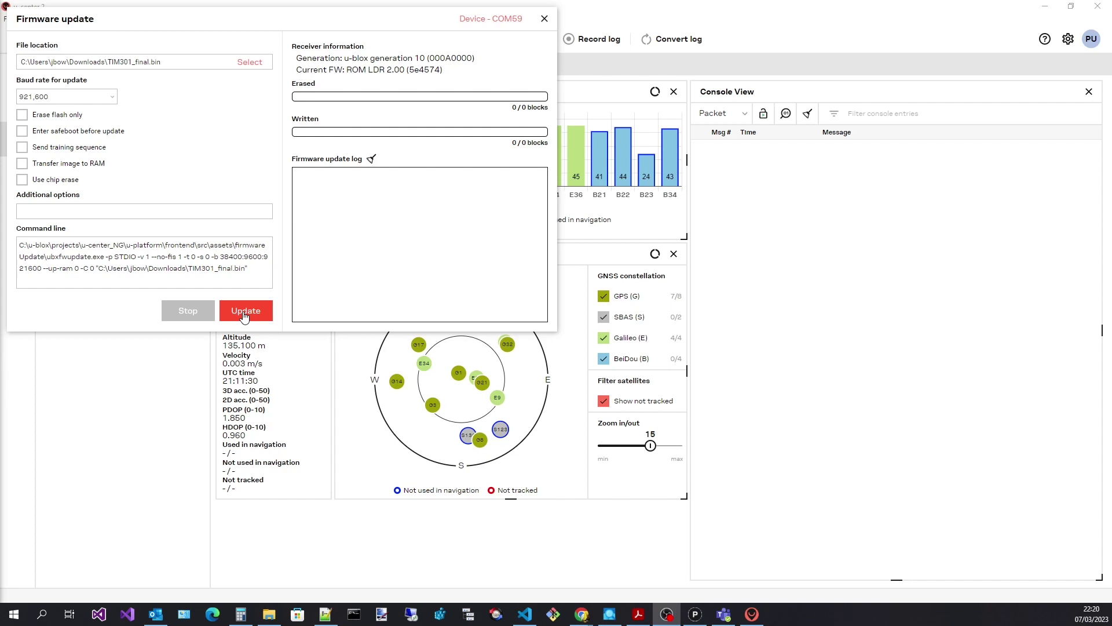
- Flash TIM301_final.bin to the receiver and wait for Firmware Update SUCCESS
{"action": "left_click", "coordinate": [244, 313]}
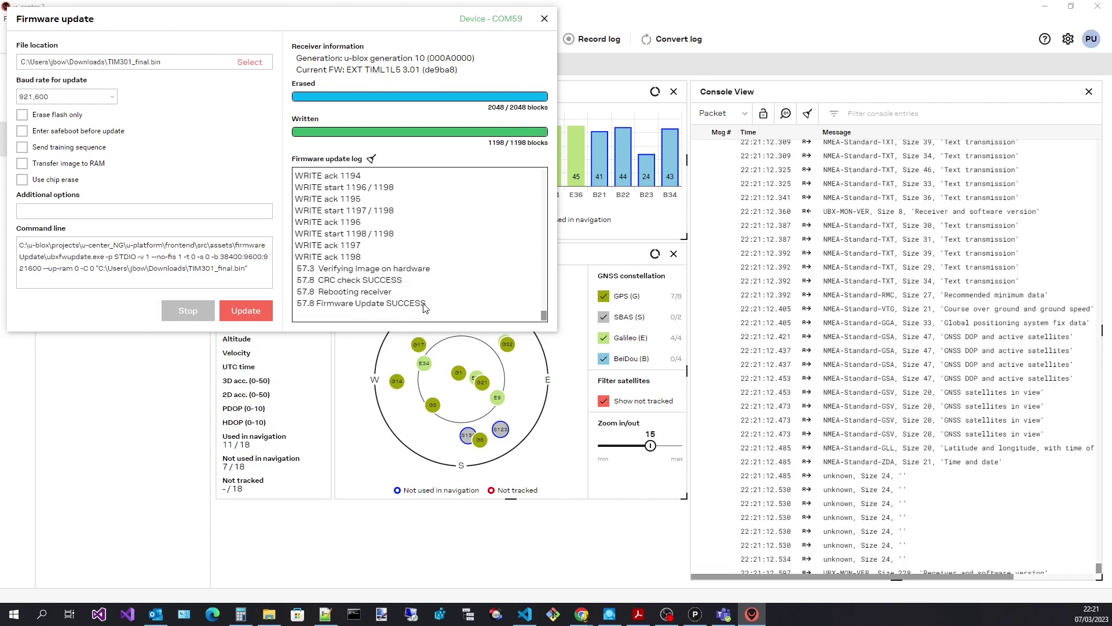
{"action": "left_click_drag", "start_coordinate": [426, 303], "coordinate": [302, 309]}
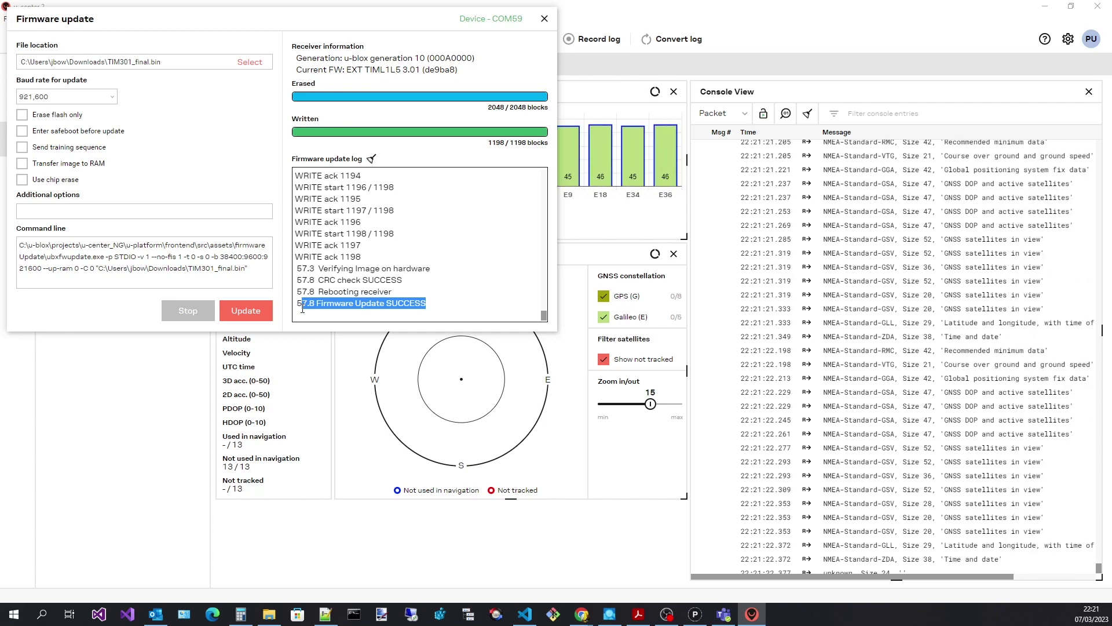
{"action": "left_click_drag", "start_coordinate": [460, 70], "coordinate": [346, 71]}
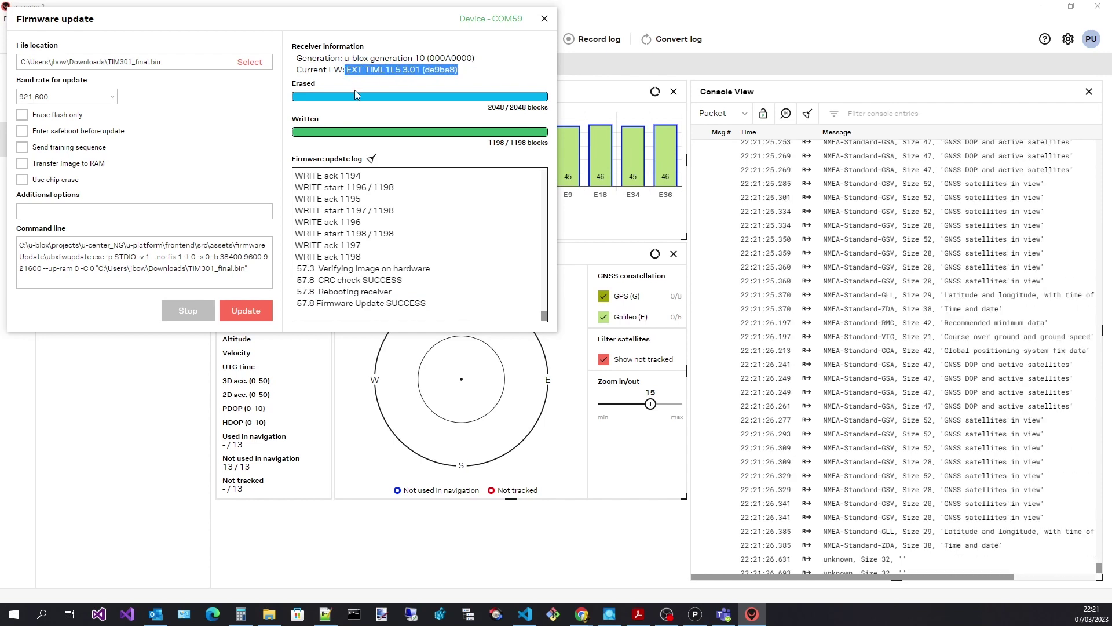